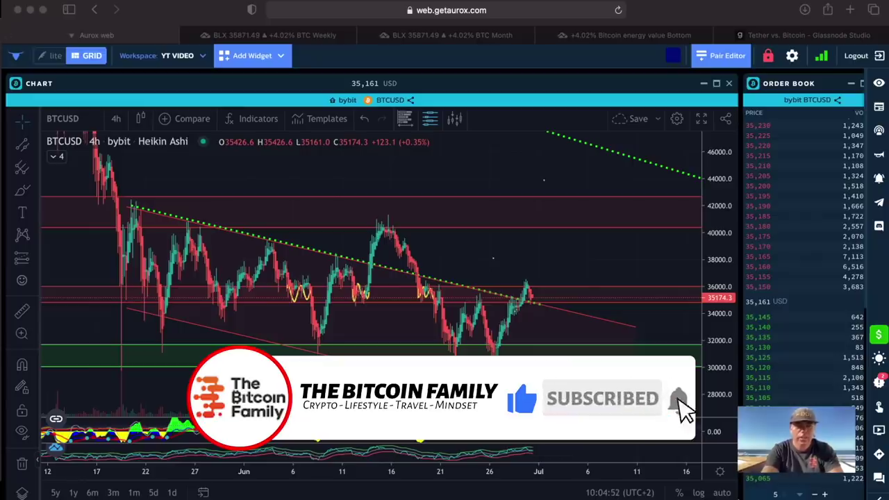
- Circle the two mid-June spots where price crosses the green dotted downtrend line with the Brush
left_click(335, 207)
scroll(374, 240, "down", 1)
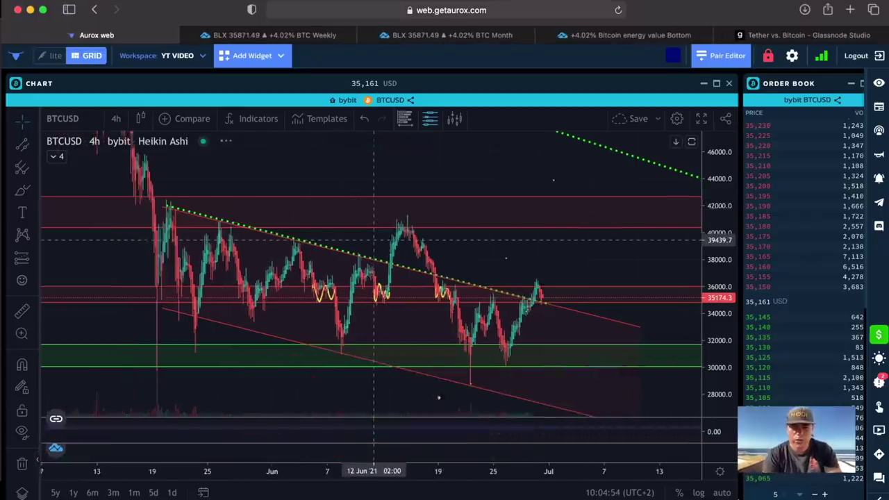
scroll(373, 241, "up", 1)
scroll(375, 240, "right", 3)
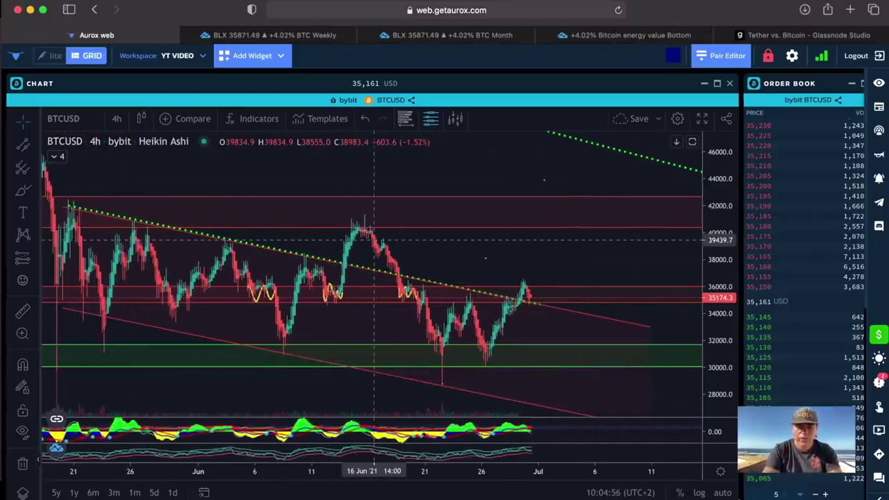
scroll(375, 240, "down", 3)
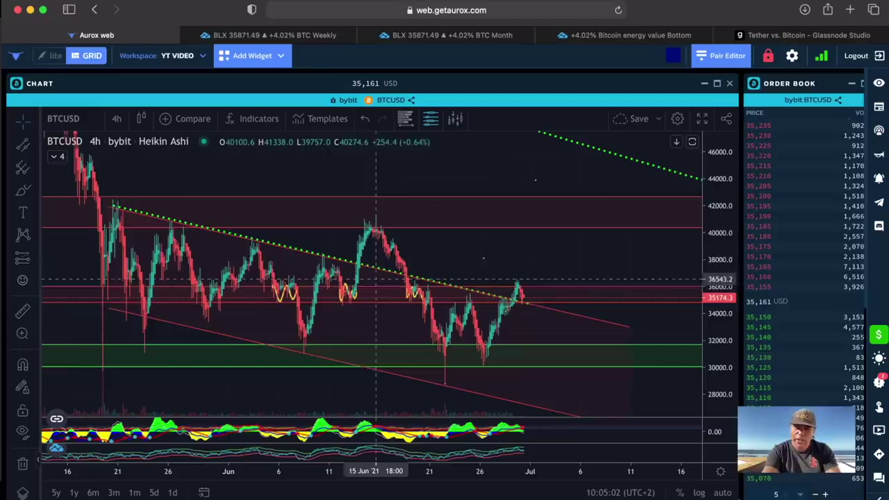
left_click(23, 190)
left_click(357, 261)
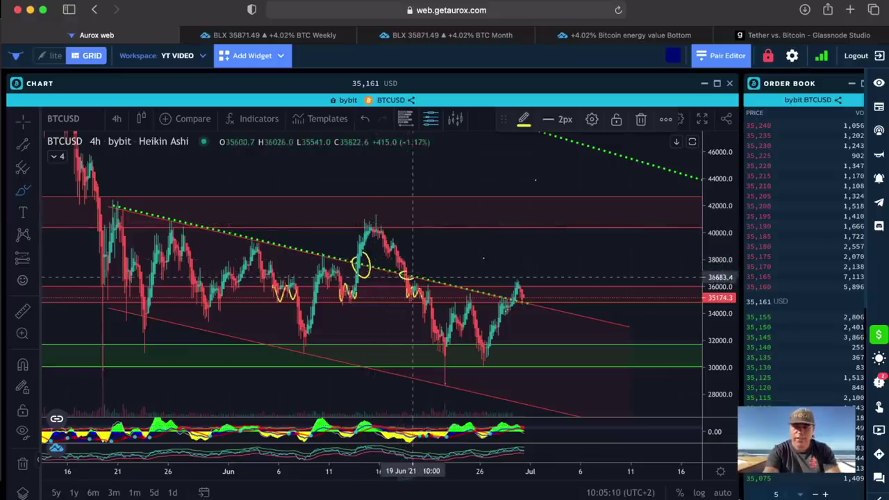
- Brush a rising line from the second circled crossing to about 40,000 and a falling curve down to the lower channel line
left_click_drag(407, 269, 432, 239)
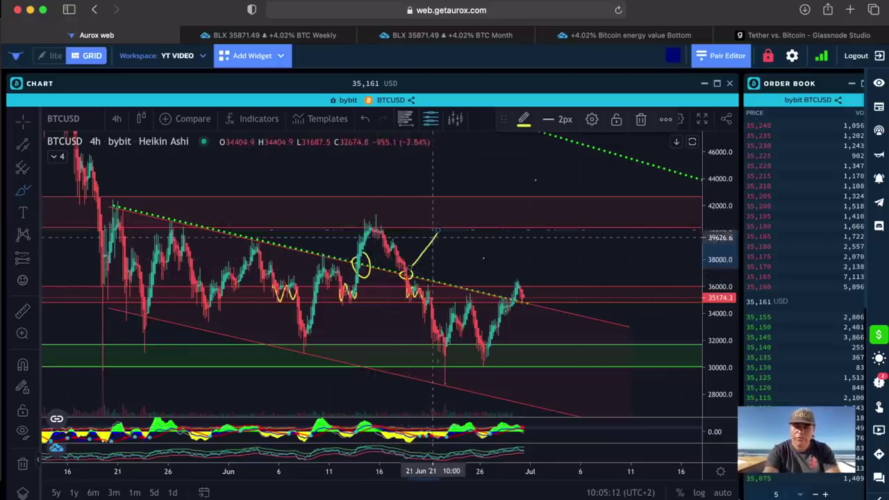
left_click_drag(411, 278, 444, 383)
- Brush a rising path from the latest candles to about 40,200 and a falling path down to the lower channel line
scroll(444, 381, "down", 3)
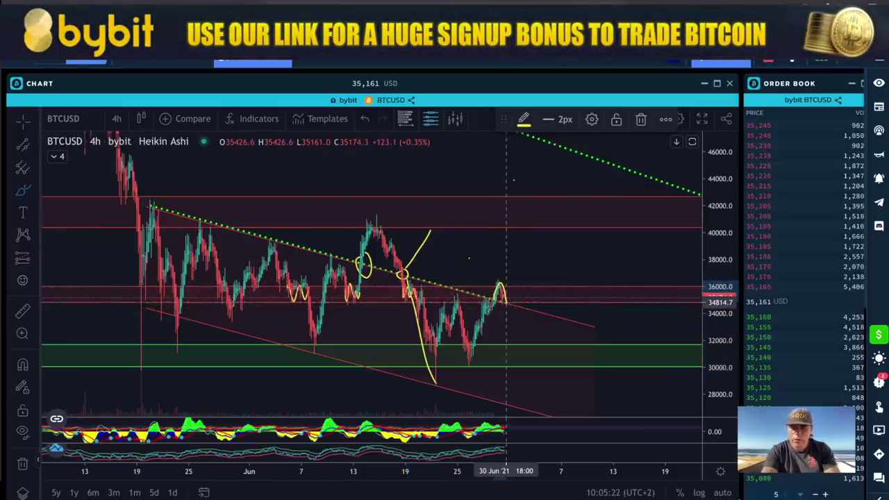
left_click_drag(523, 285, 563, 231)
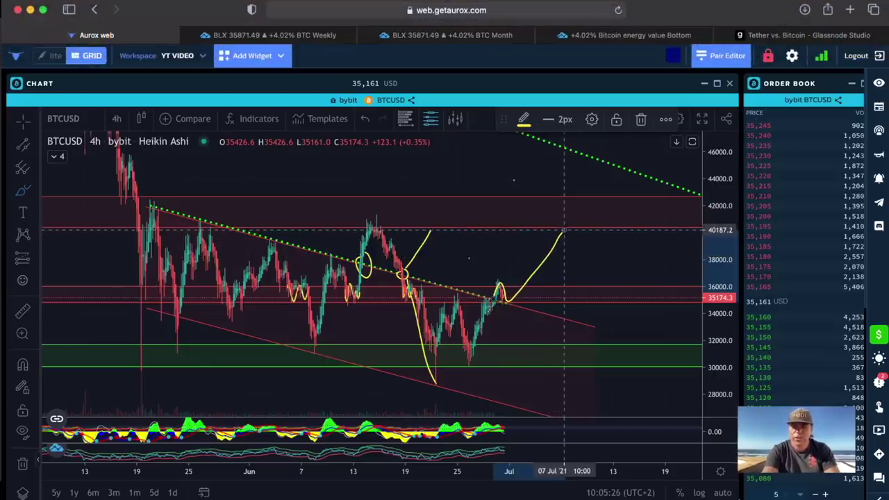
scroll(564, 230, "right", 2)
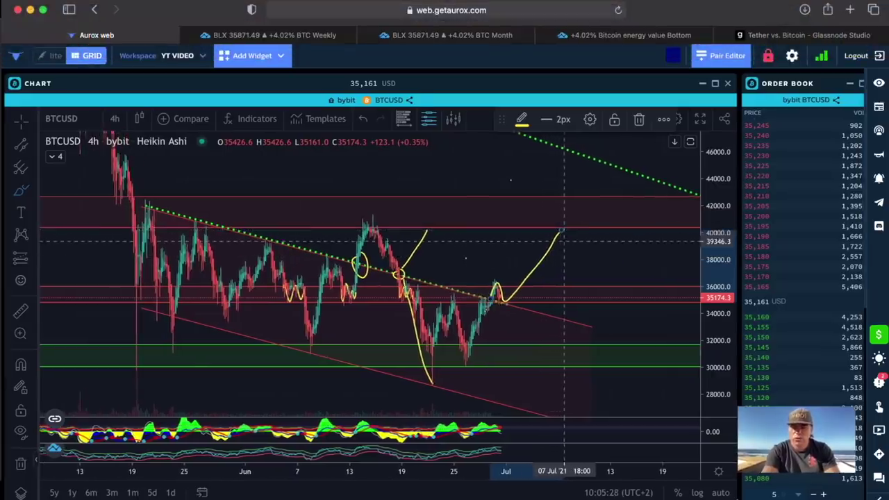
scroll(564, 241, "up", 5)
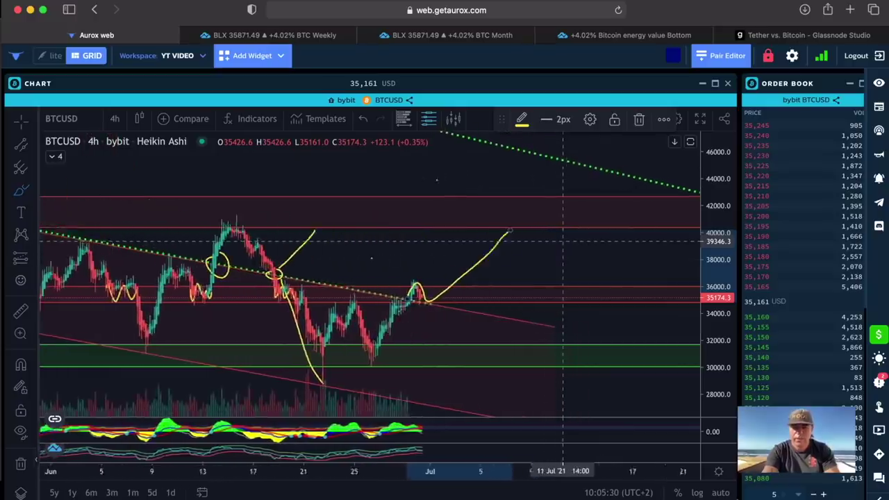
scroll(445, 287, "up", 2)
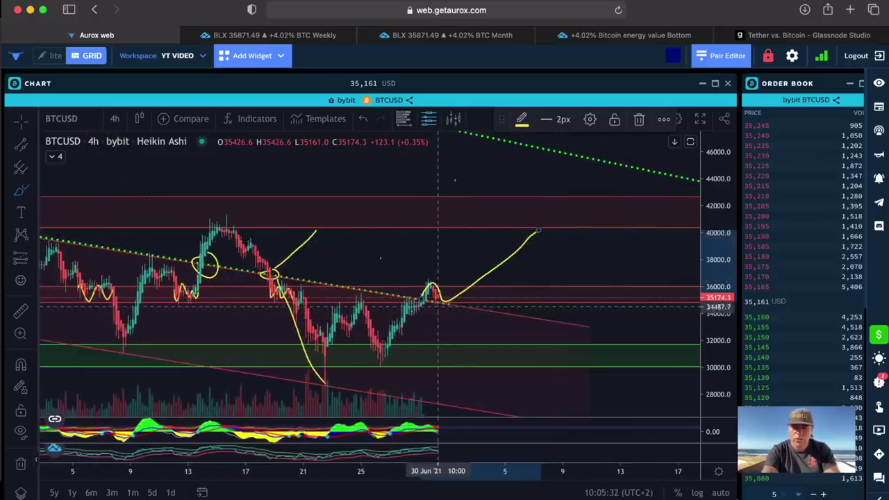
left_click_drag(440, 303, 458, 373)
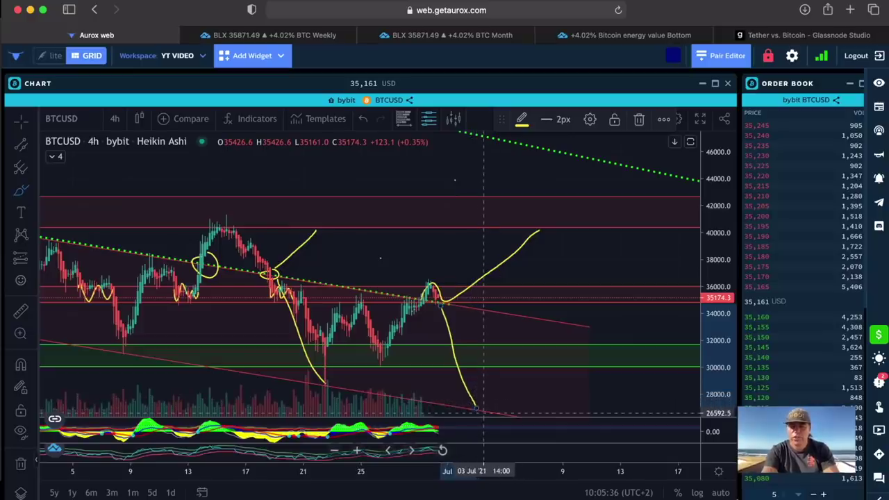
- Delete the falling path drawn from the latest candles
scroll(488, 404, "down", 5)
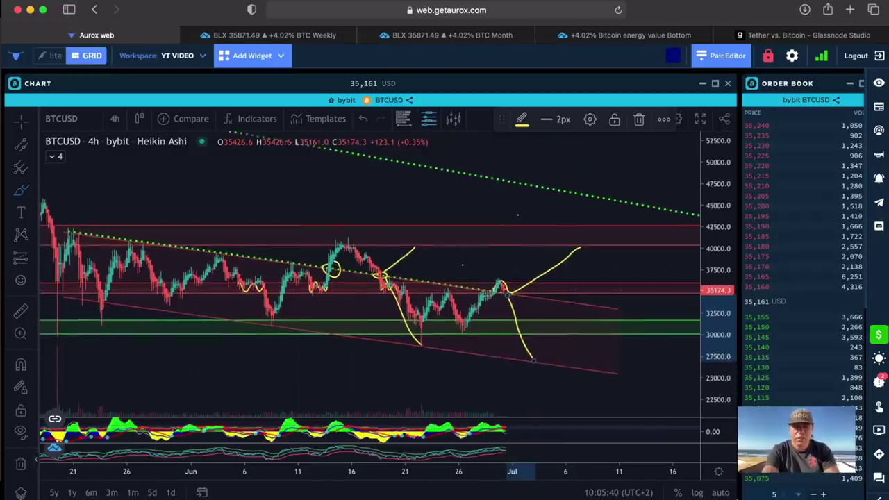
scroll(491, 422, "down", 5)
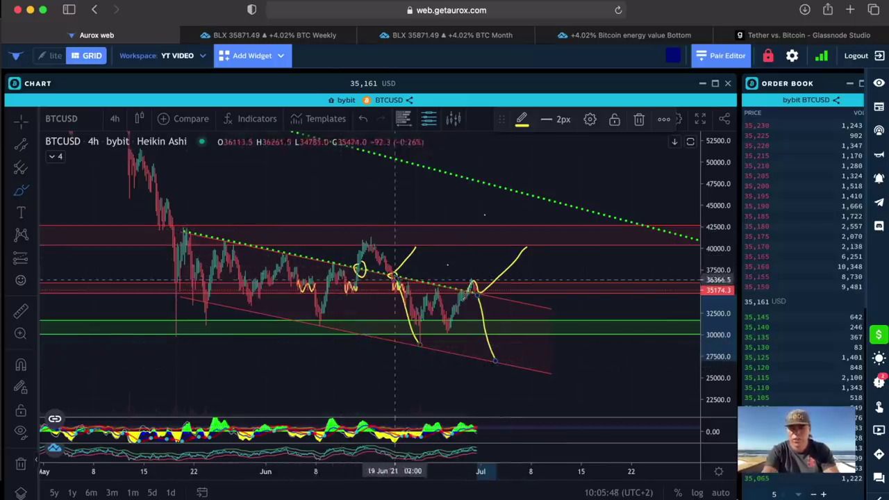
scroll(508, 334, "up", 1)
scroll(509, 334, "up", 2)
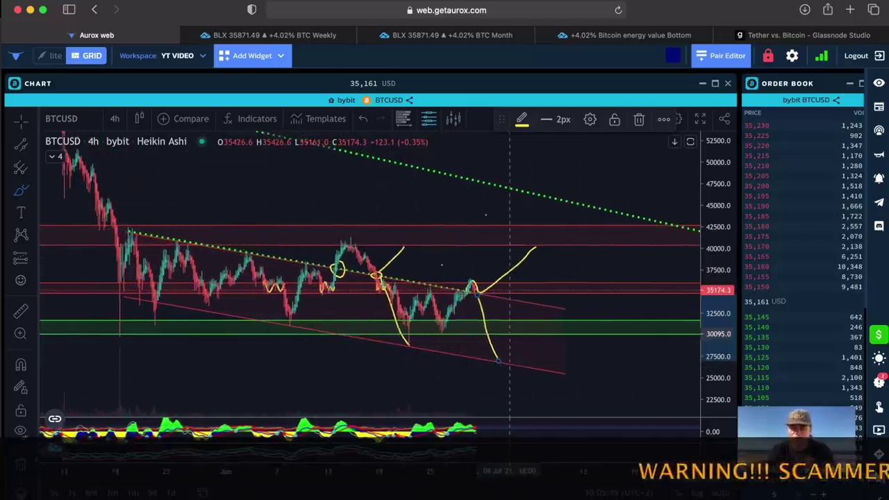
scroll(517, 405, "up", 3)
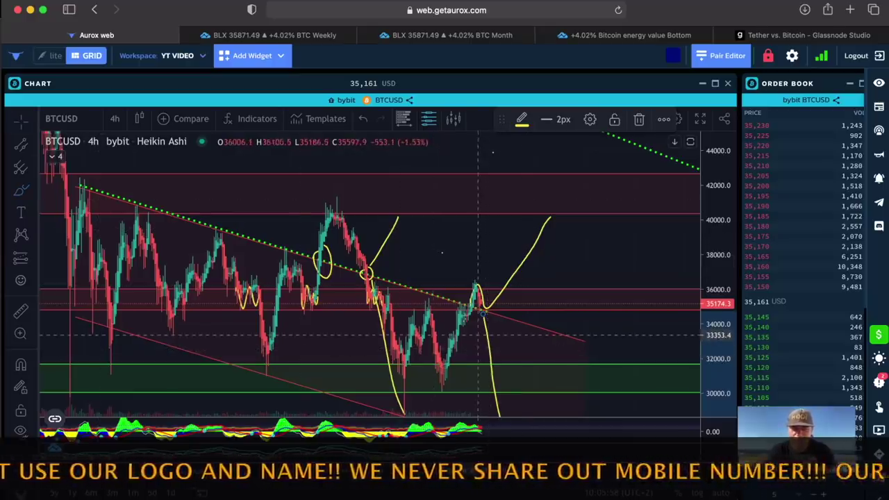
key("Delete")
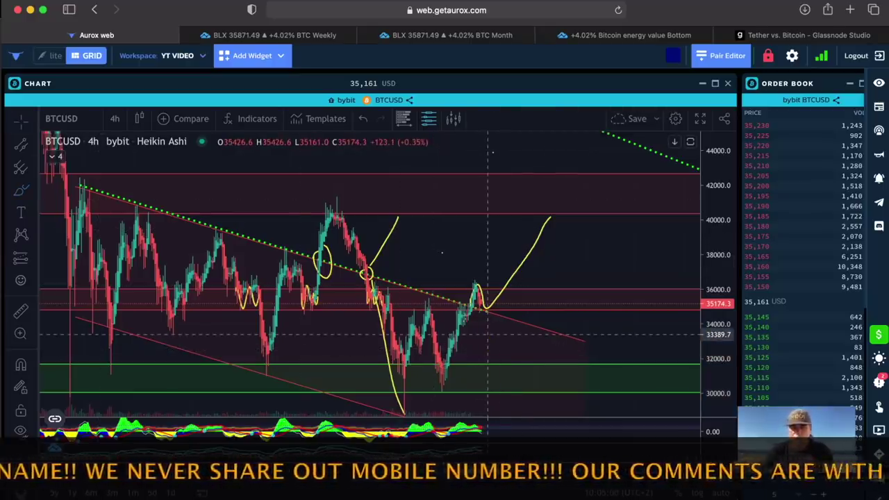
- Brush a W-shaped path from the mid-June decline through the two late-June lows and up to about 39,400
scroll(488, 333, "right", 5)
scroll(488, 334, "up", 1)
left_click(21, 189)
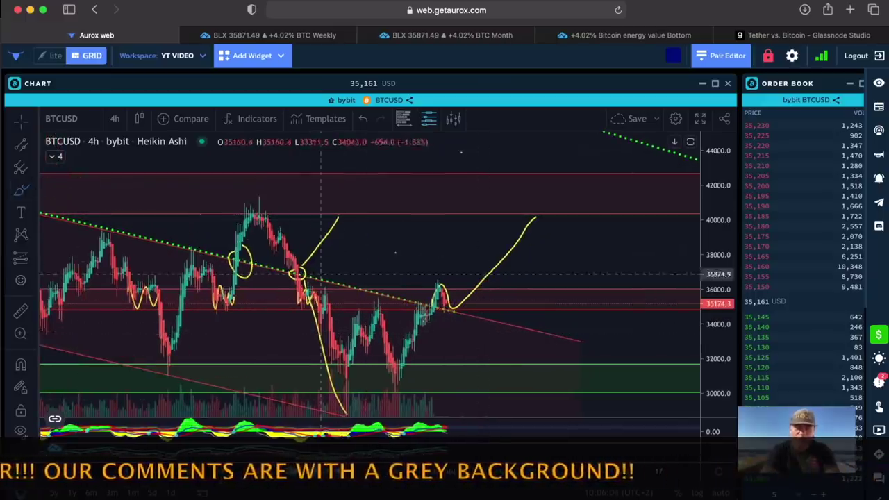
mouse_move(295, 262)
left_mouse_down()
mouse_move(355, 401)
mouse_move(384, 279)
mouse_move(397, 375)
mouse_move(491, 230)
left_mouse_up()
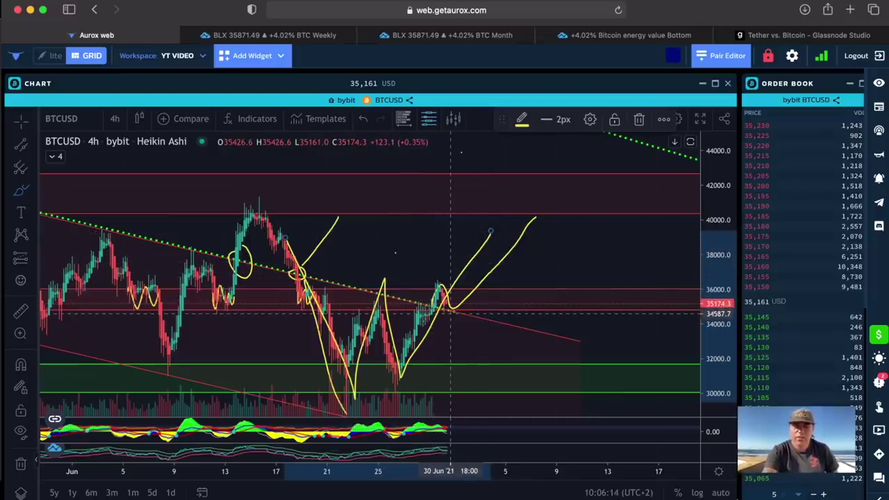
- Delete the rising path at the latest candles and the W-shaped path
scroll(475, 306, "down", 2)
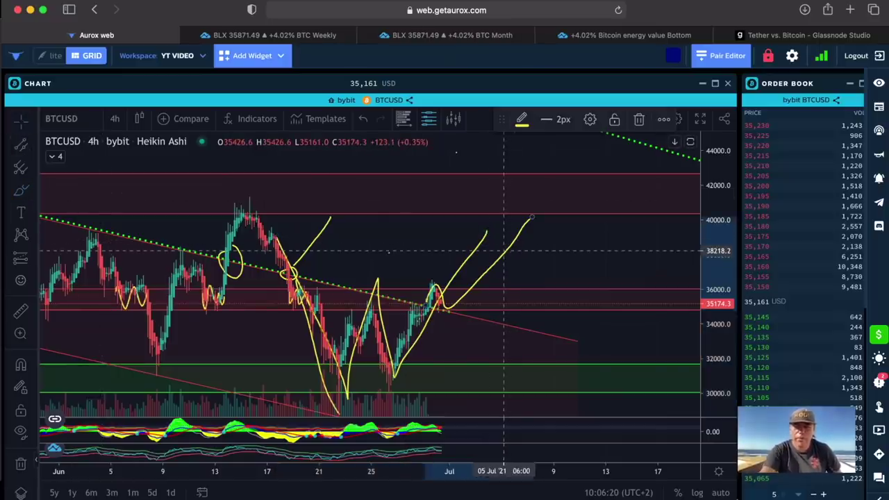
key("Delete")
left_click(480, 245)
key("Delete")
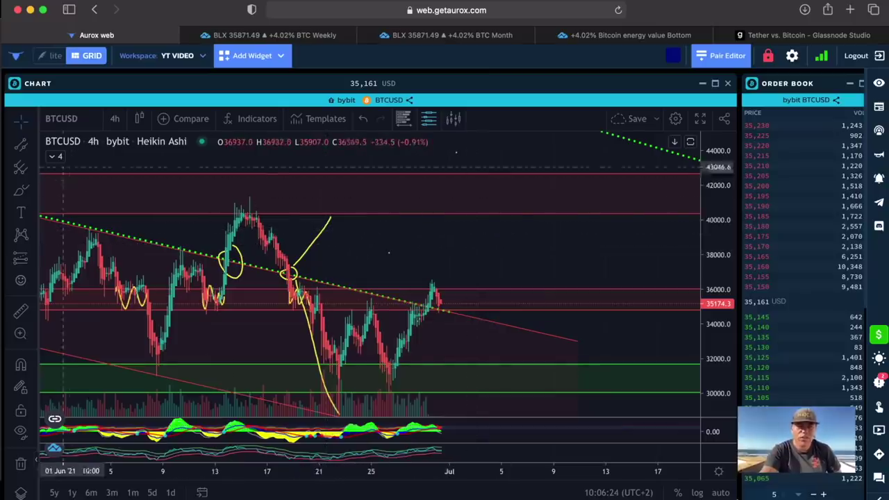
- Temporarily show the first hidden BCF MarginCall 1.04.02 Step indicator to examine its Long and Short signals on the 4h chart
left_click(52, 156)
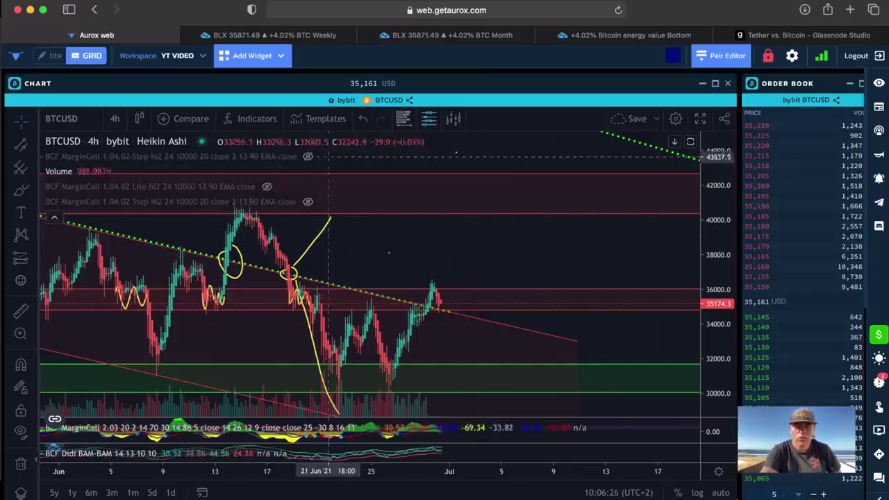
left_click(307, 156)
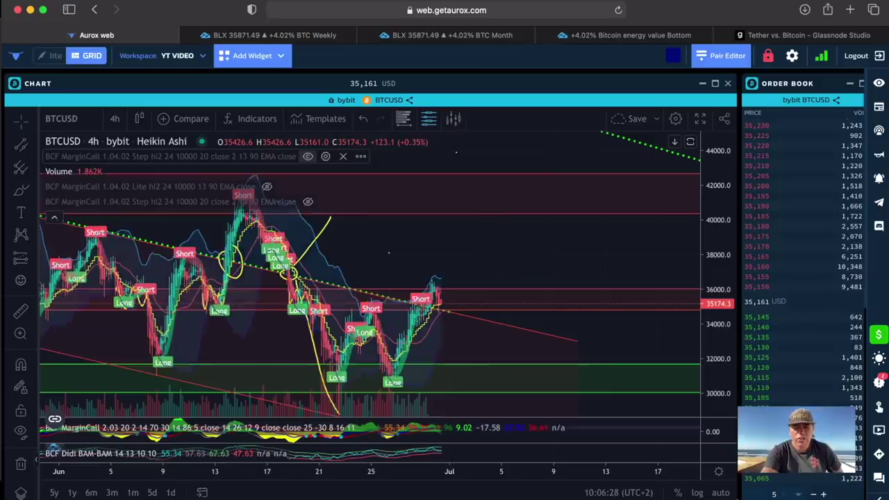
scroll(445, 271, "up", 3)
scroll(457, 267, "up", 1)
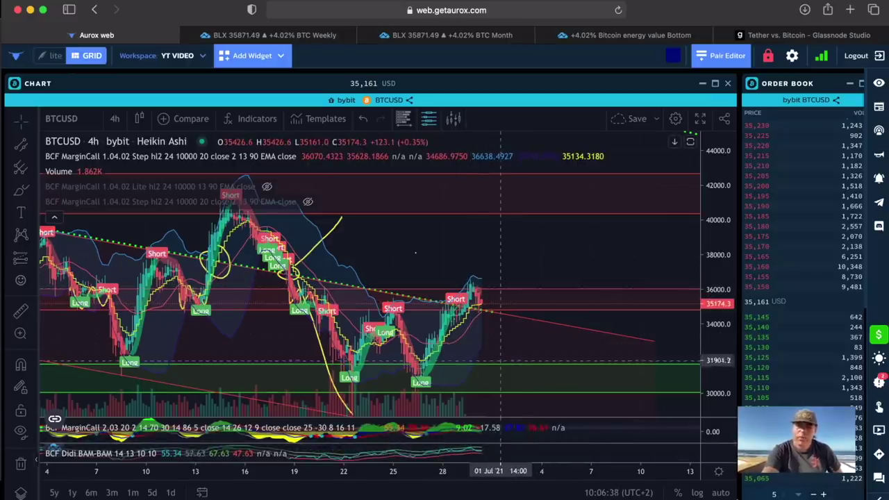
scroll(363, 271, "up", 1)
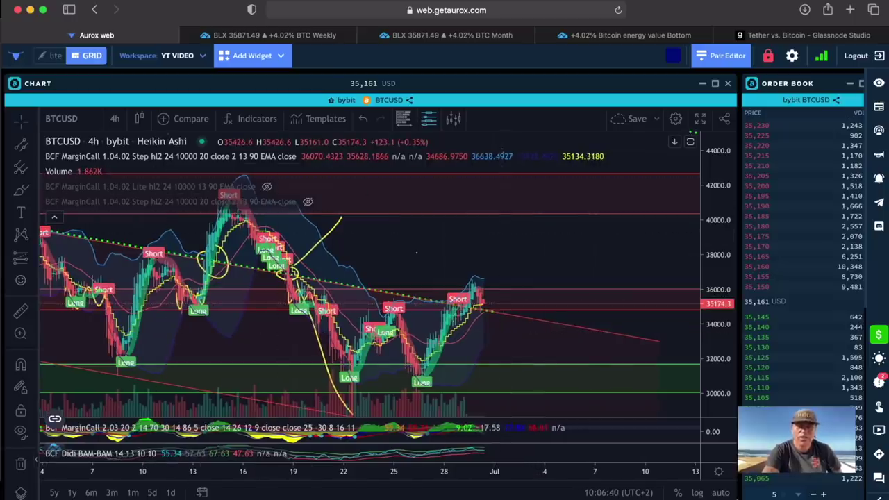
left_click(307, 156)
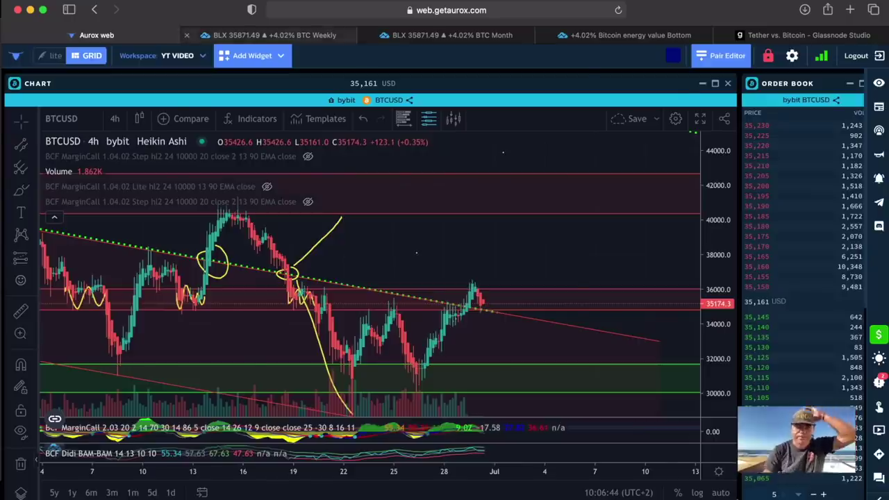
- Switch to the TradingView BTC Weekly chart and examine the latest BLX candles within the channel on the weekly and monthly intervals
left_click(264, 35)
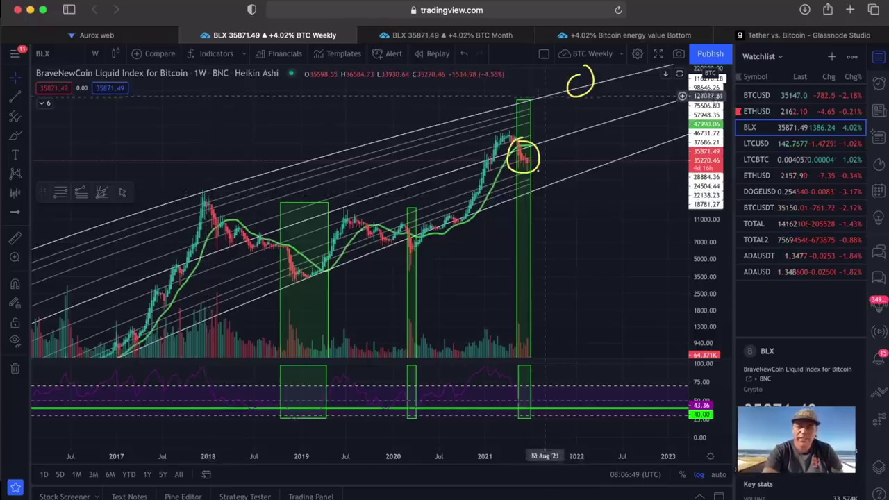
scroll(527, 111, "up", 5)
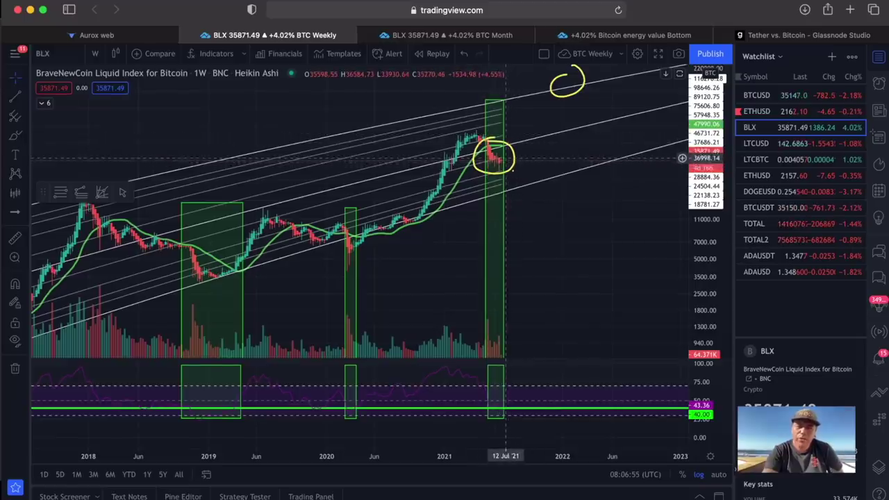
scroll(510, 159, "up", 5)
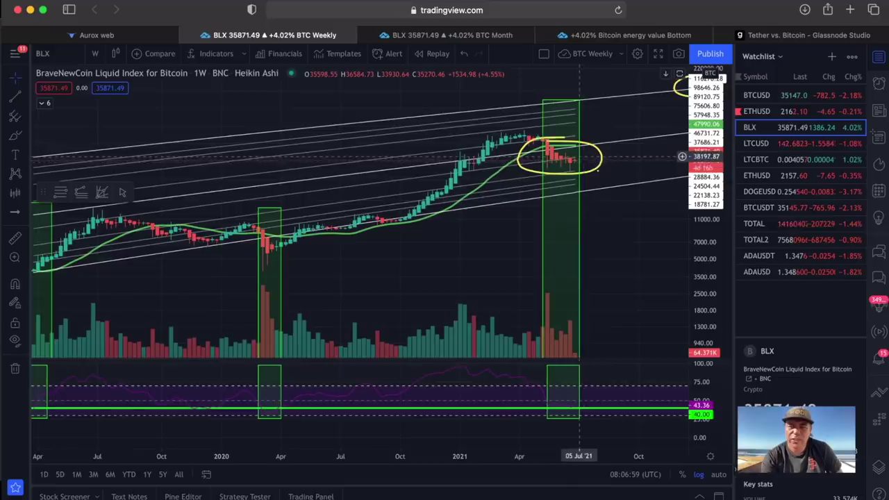
left_click_drag(704, 191, 704, 132)
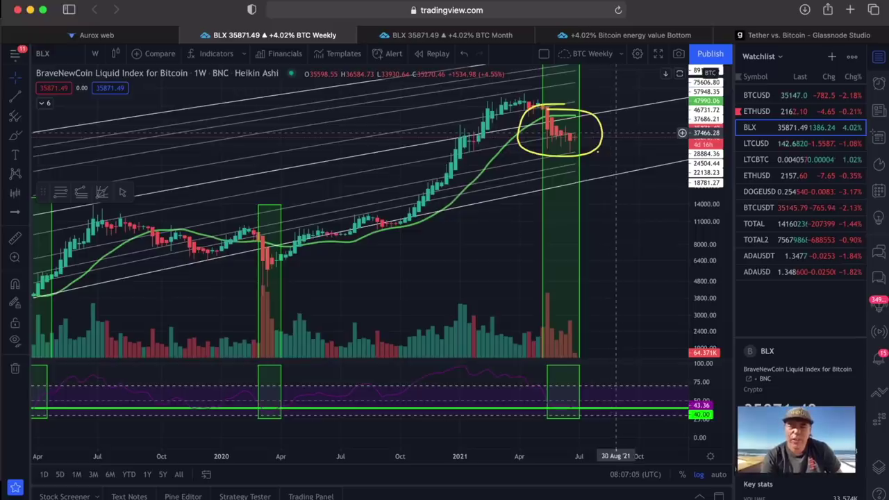
scroll(615, 132, "down", 6)
scroll(614, 132, "down", 1)
left_click_drag(704, 133, 705, 169)
scroll(650, 248, "up", 2)
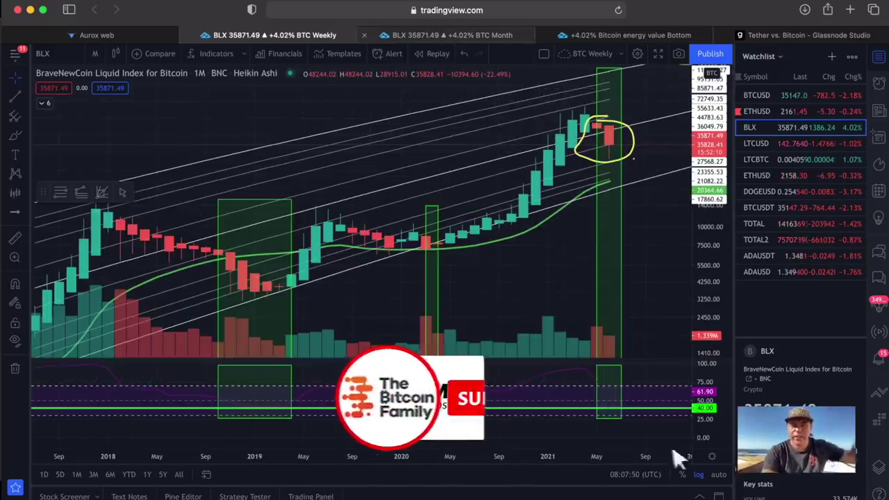
- Switch to the BTC Month chart and examine the 2017 and 2021 highlighted zones against the curved channel and the red moving average
left_click(452, 35)
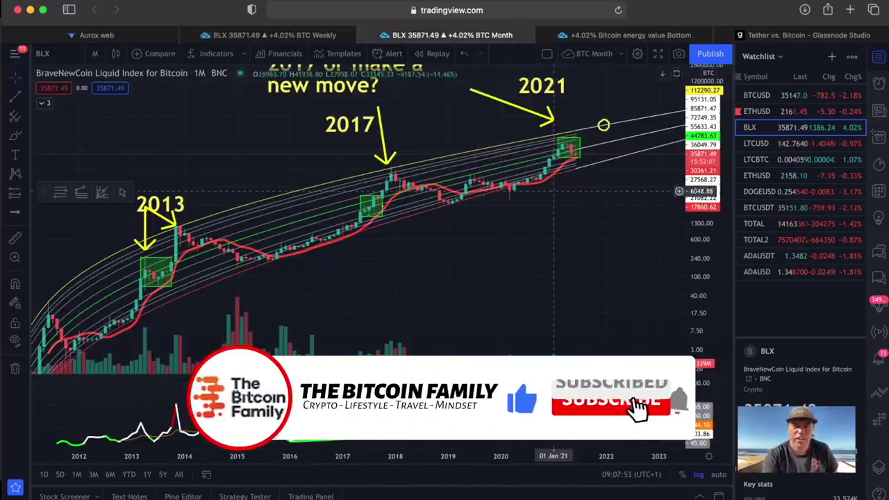
left_click_drag(567, 265, 576, 289)
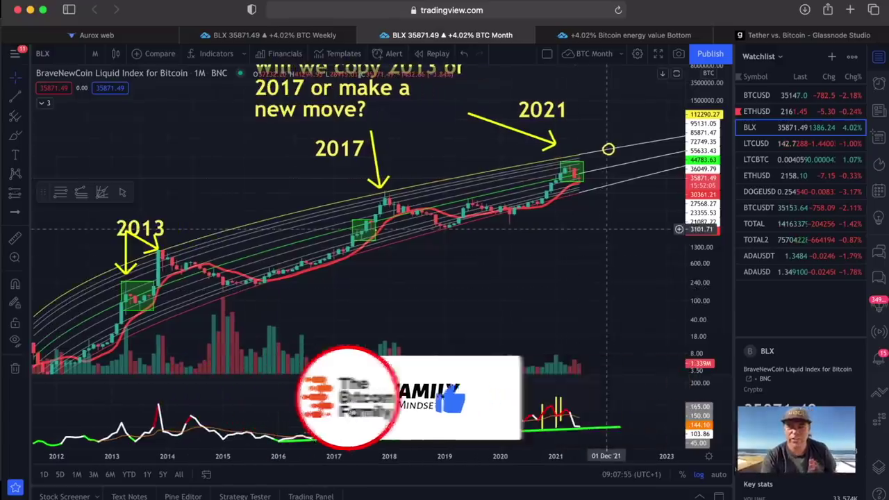
scroll(609, 240, "up", 2)
scroll(614, 248, "up", 4)
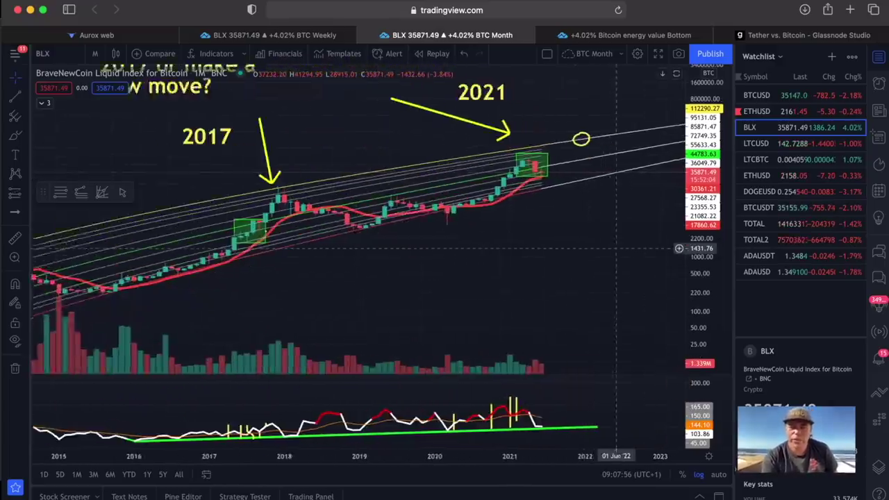
left_click_drag(597, 193, 610, 221)
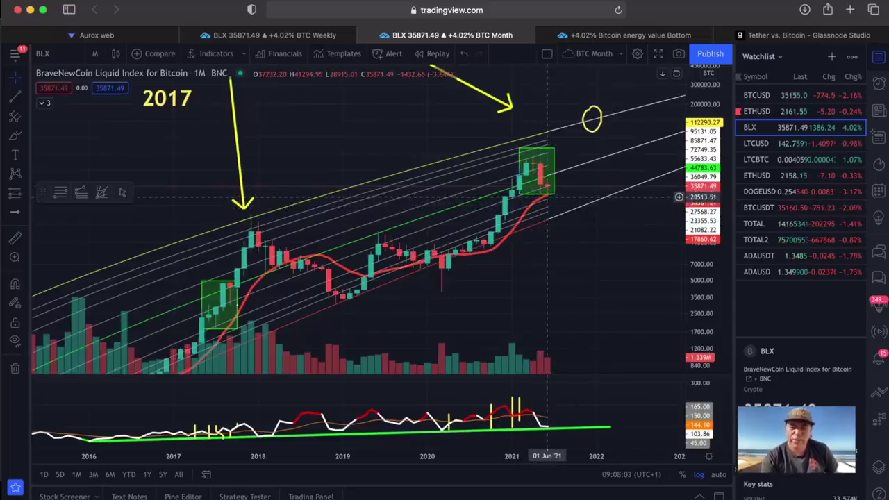
left_click_drag(704, 215, 704, 224)
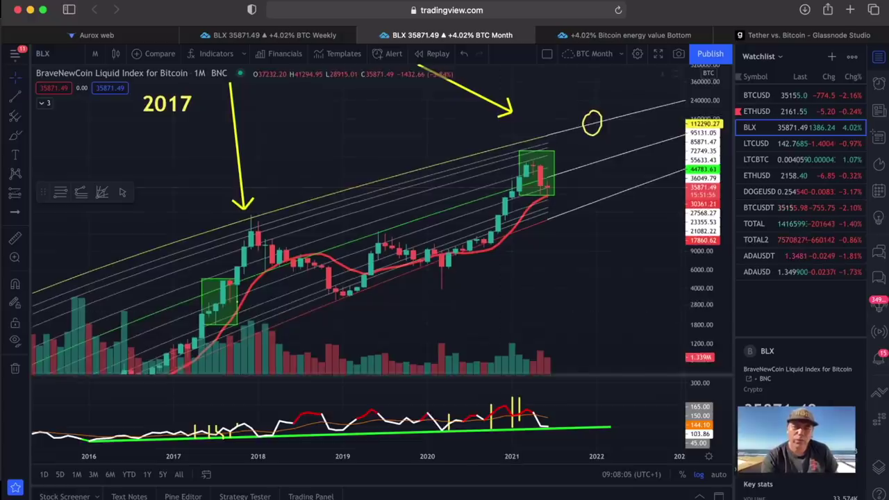
- Compare the 2013, 2017 and 2021 zones across the full monthly BLX chart, and expand the indicator legend to identify the plotted curves
scroll(368, 256, "down", 4)
scroll(368, 256, "down", 2)
left_click_drag(705, 160, 704, 230)
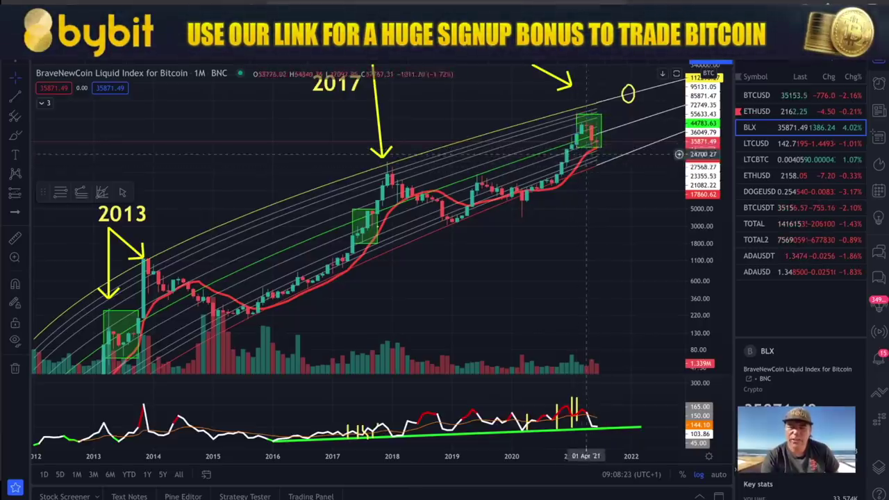
scroll(602, 148, "up", 3)
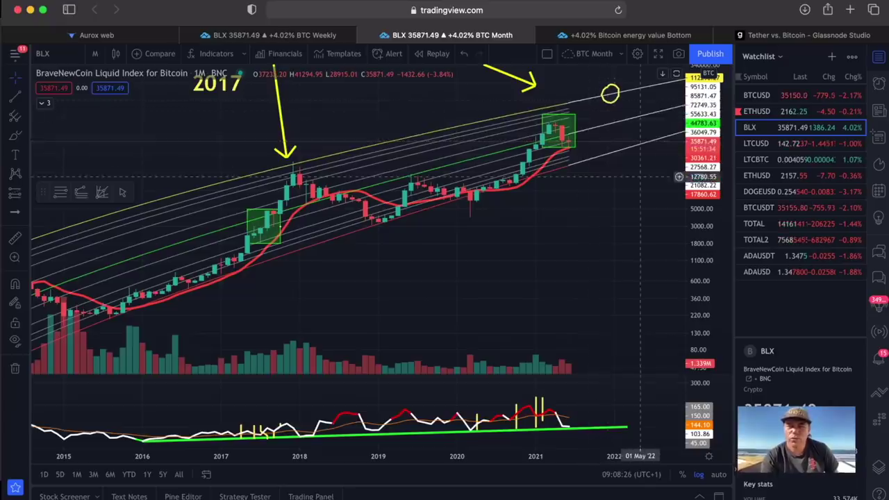
scroll(592, 273, "down", 3)
scroll(591, 274, "down", 2)
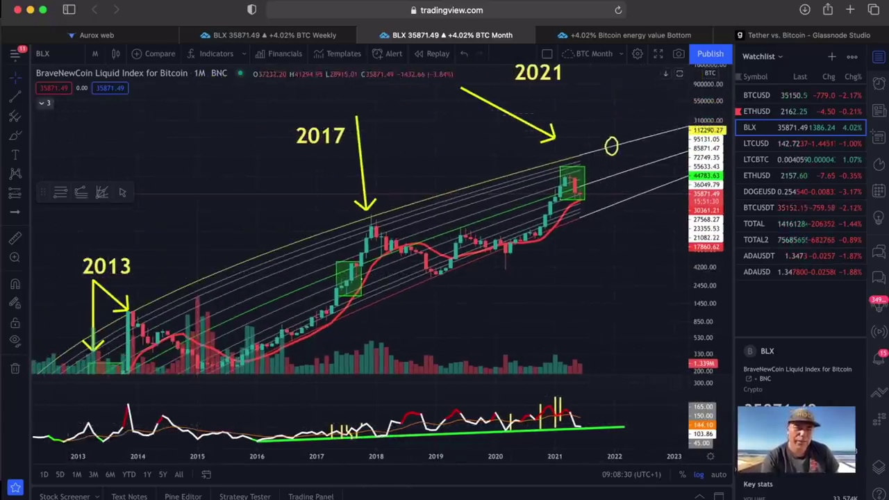
left_click(42, 103)
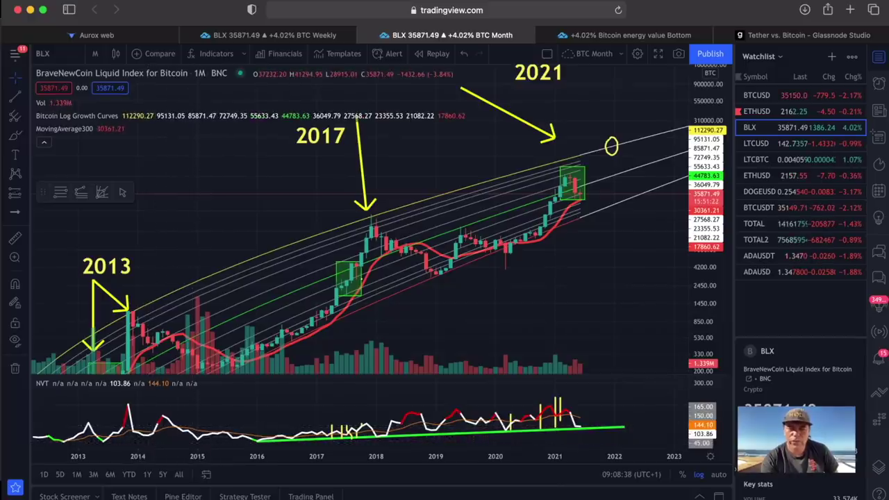
scroll(650, 430, "down", 4)
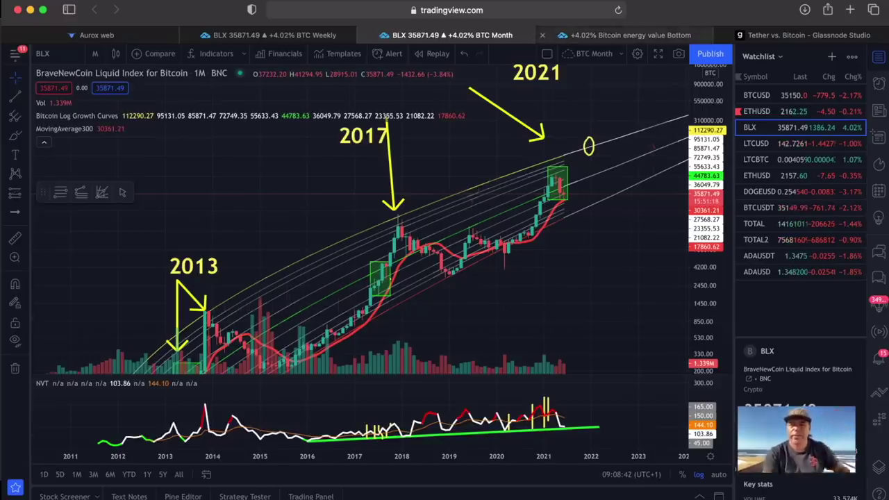
- Switch to the Bitcoin energy value Bottom chart and brush a rising yellow curve along the oscillator's climb from early to late 2017
left_click(630, 35)
scroll(577, 243, "down", 2)
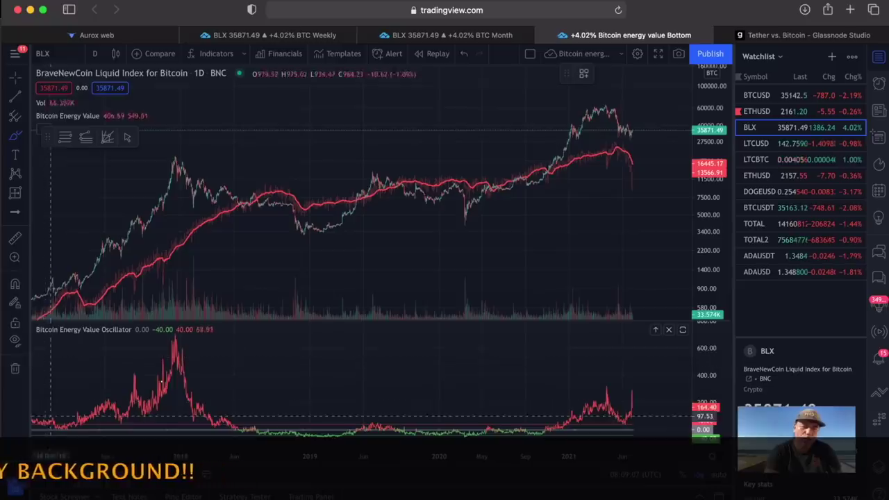
mouse_move(55, 436)
left_mouse_down()
mouse_move(139, 406)
mouse_move(176, 371)
left_mouse_up()
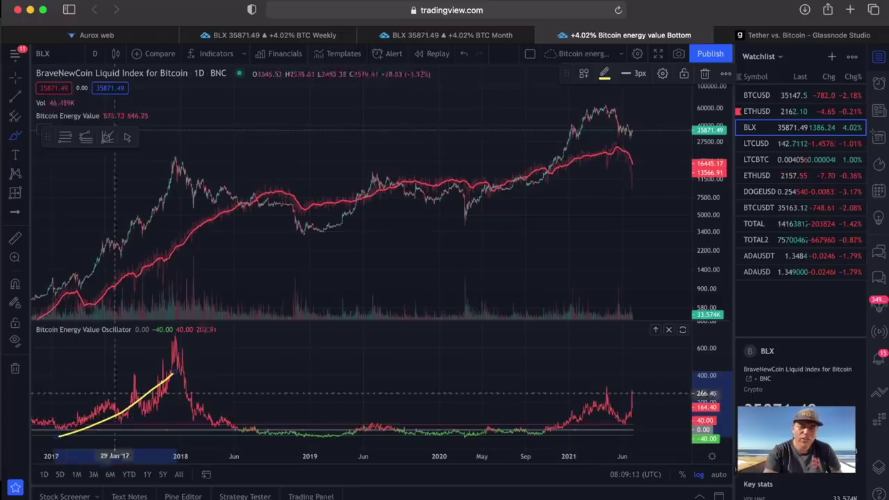
- Brush a rising curve beneath the oscillator's 2021 values and a wavy projected path from its latest reading up to about 520 in December 2021
scroll(652, 353, "right", 2)
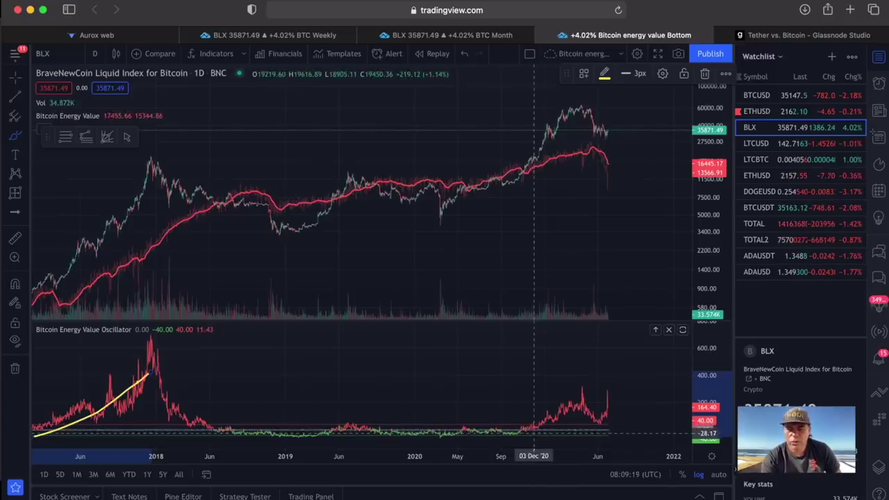
left_click_drag(533, 434, 665, 399)
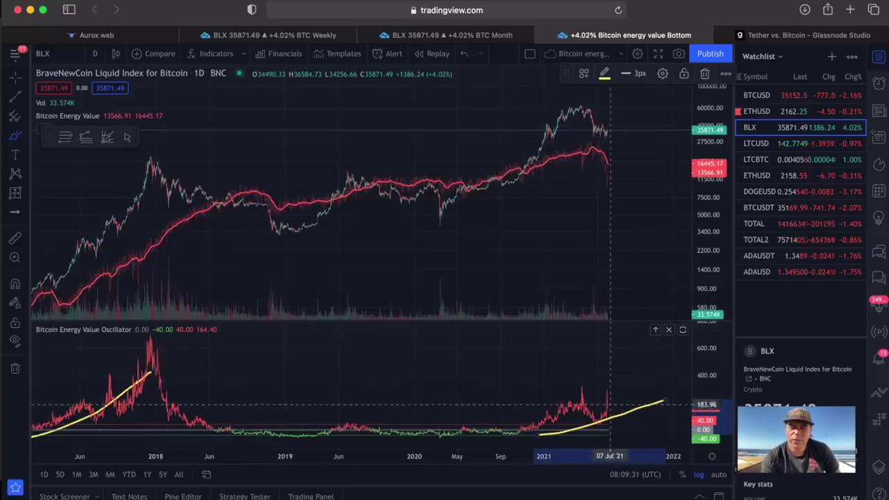
mouse_move(607, 394)
left_mouse_down()
mouse_move(652, 393)
mouse_move(669, 358)
left_mouse_up()
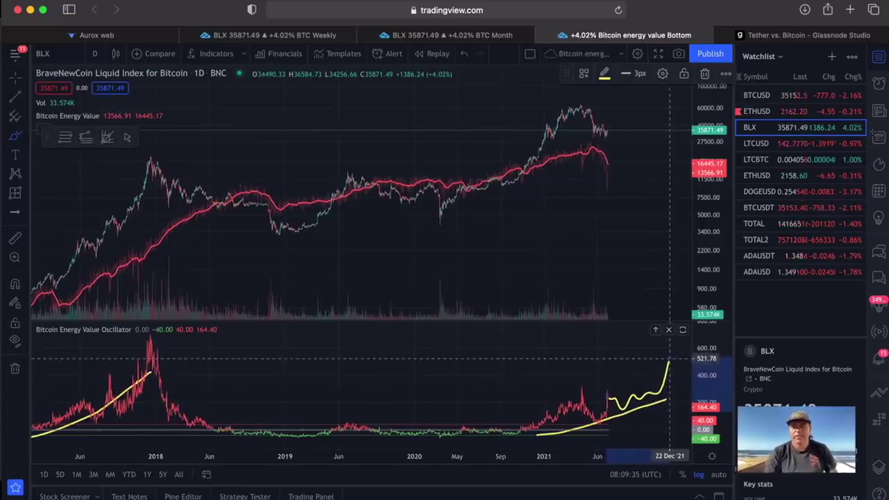